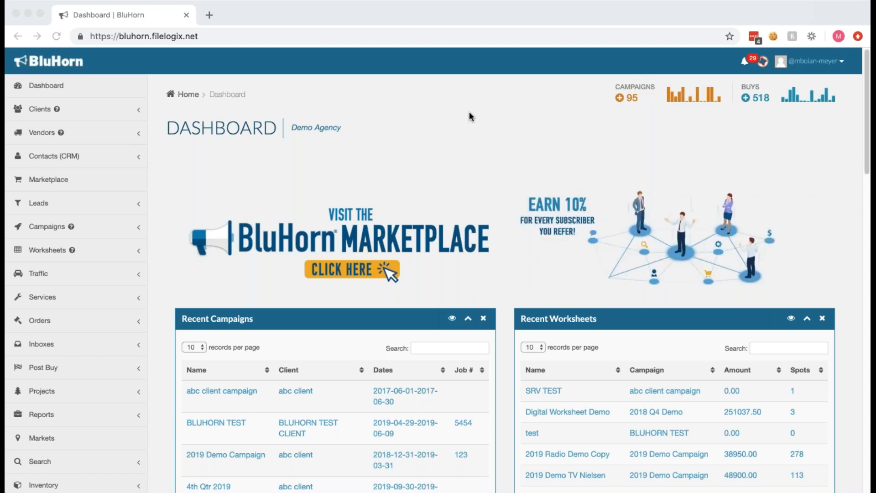
# Open the BLUHORN TEST campaign from the recent campaigns and open its Demo Webinar Nielse worksheet.
pyautogui.click(230, 422)
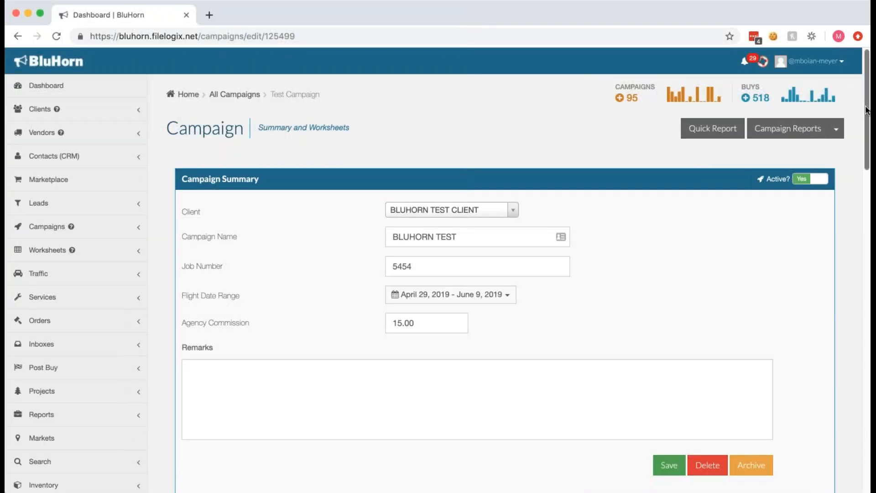
pyautogui.scroll(-10, 867, 108)
pyautogui.scroll(-15, 854, 220)
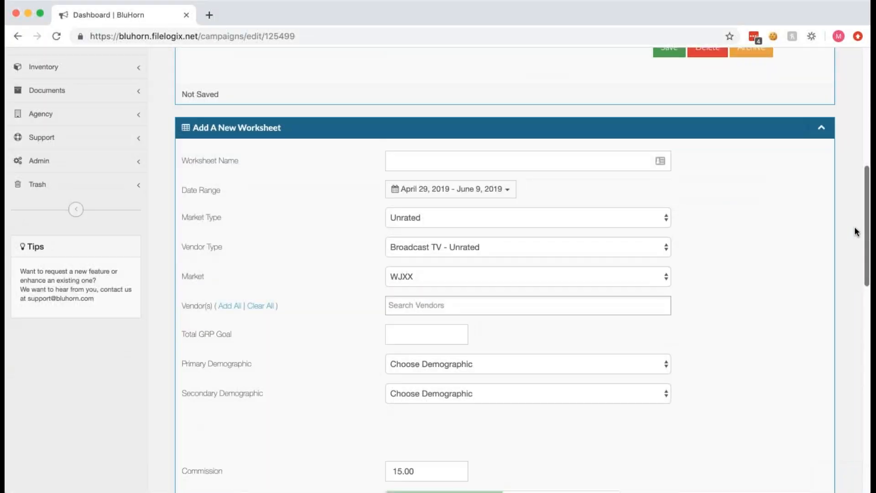
pyautogui.scroll(-9, 853, 361)
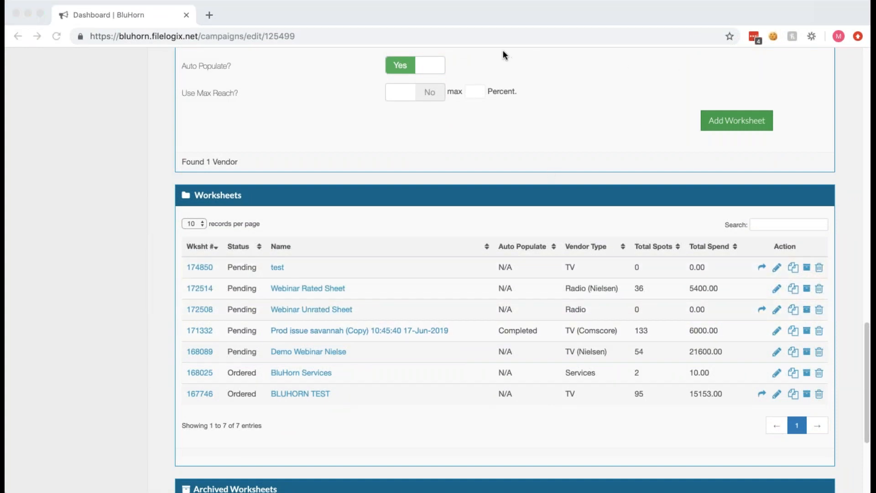
pyautogui.click(283, 353)
pyautogui.click(284, 352)
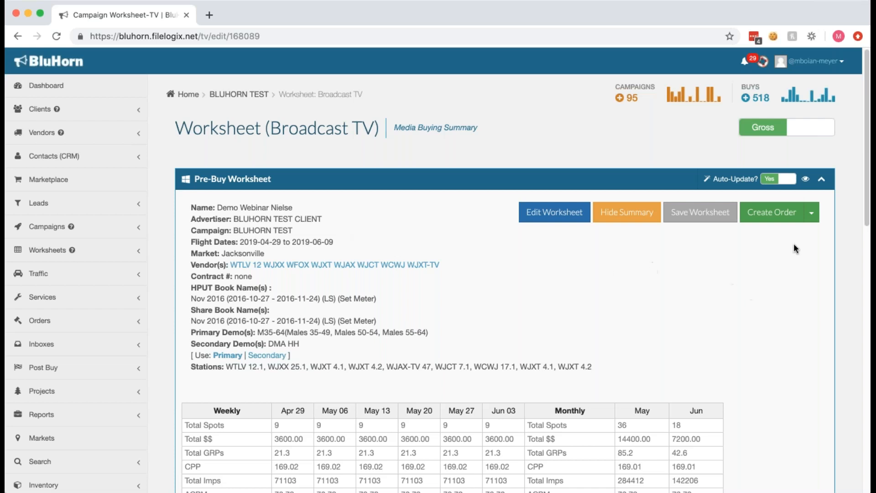
# Start a file import for the worksheet and choose TEST 1.42.40 PM.XML as the upload file.
pyautogui.click(813, 214)
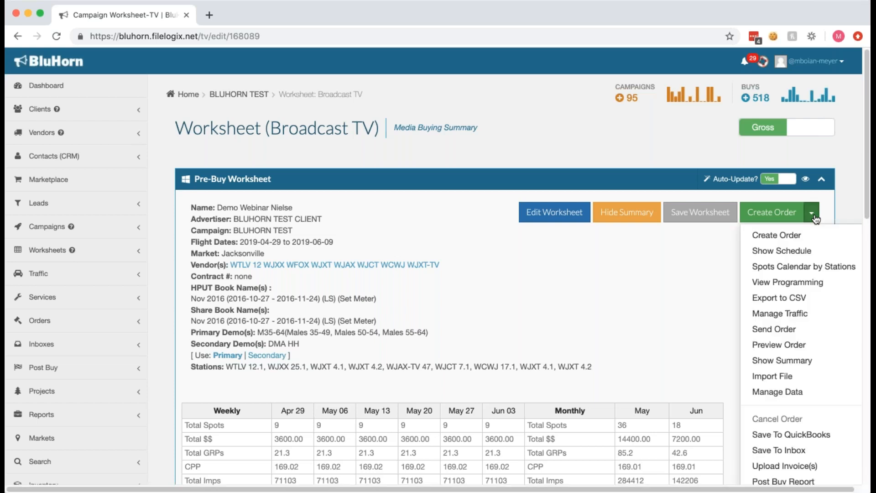
pyautogui.click(755, 376)
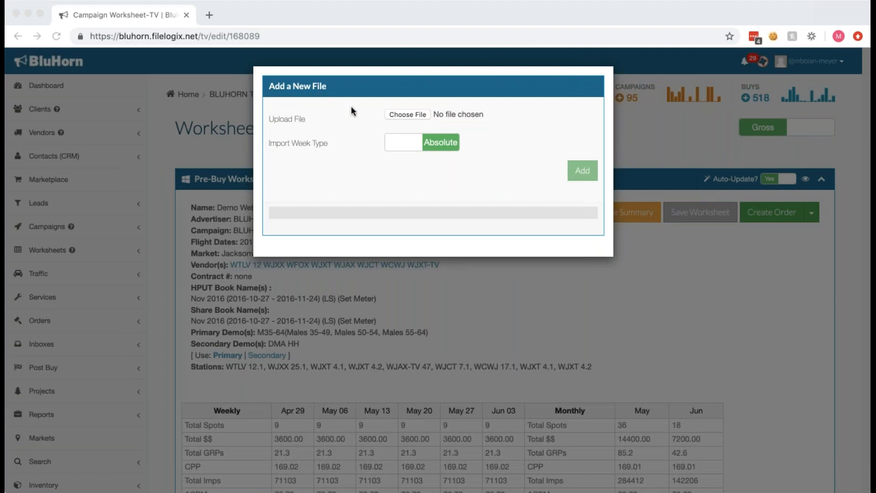
pyautogui.click(410, 115)
pyautogui.doubleClick(334, 106)
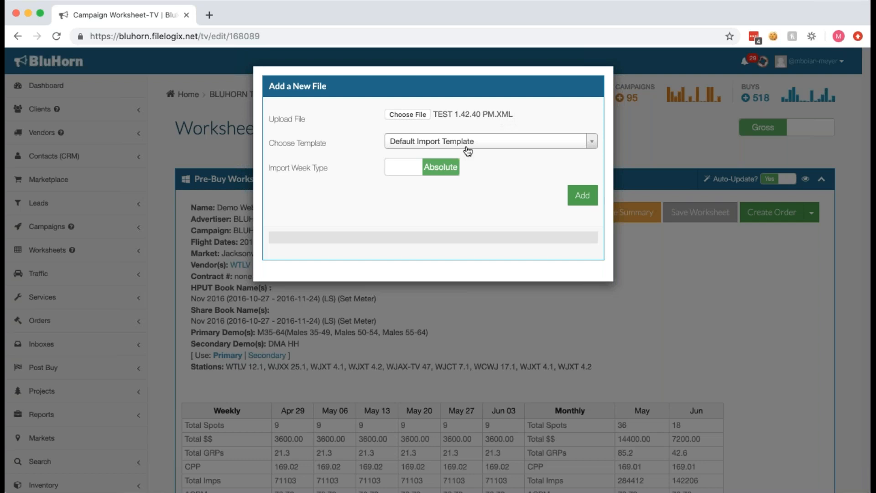
# Look through the available import templates and keep Default Import Template.
pyautogui.click(489, 146)
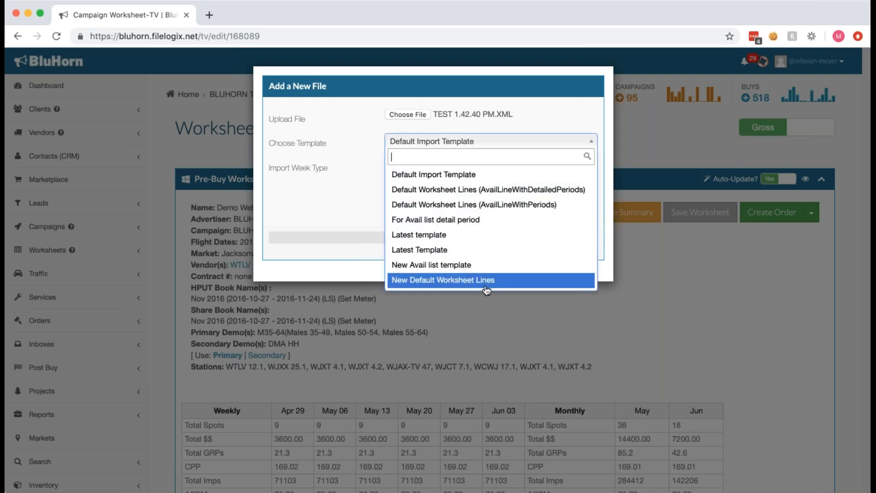
pyautogui.click(503, 143)
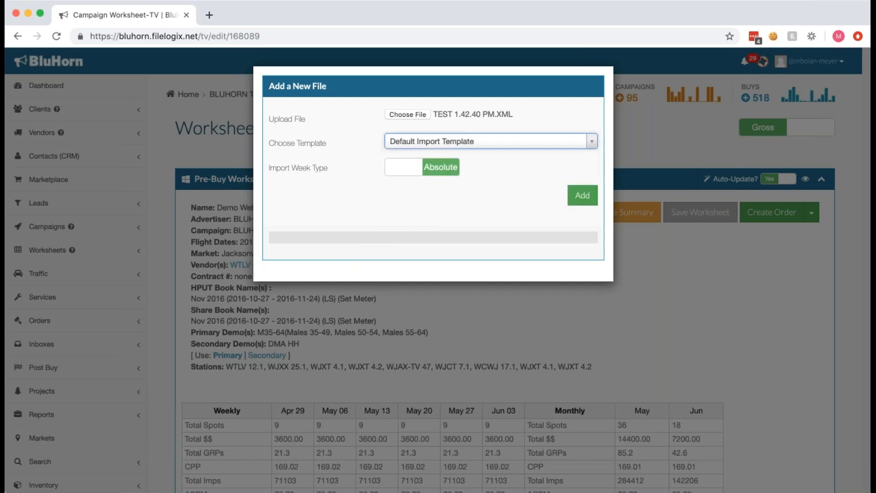
pyautogui.click(503, 142)
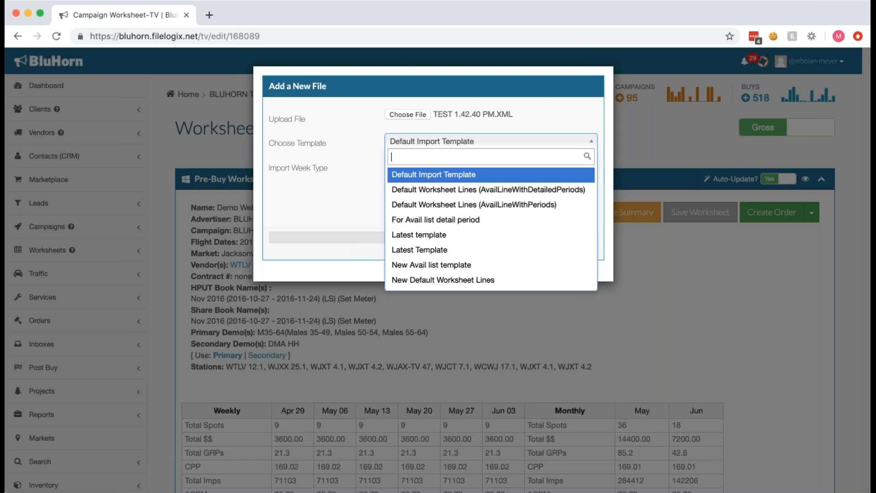
pyautogui.press('Escape')
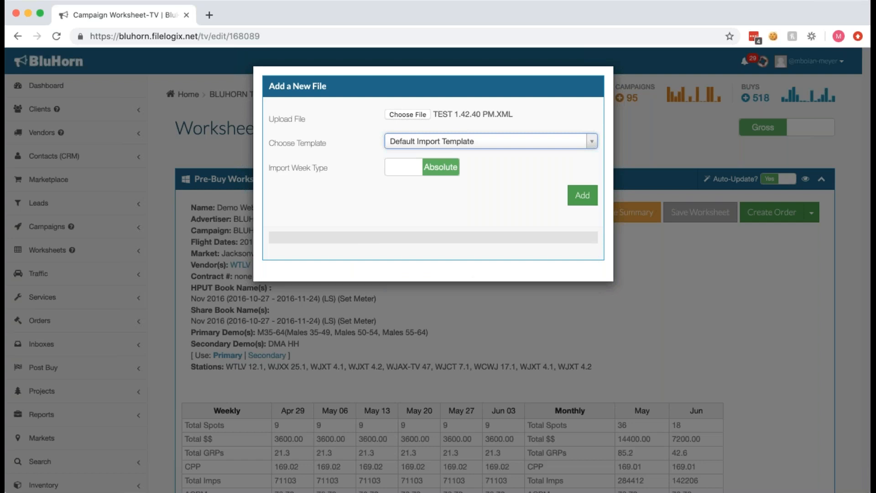
pyautogui.click(738, 58)
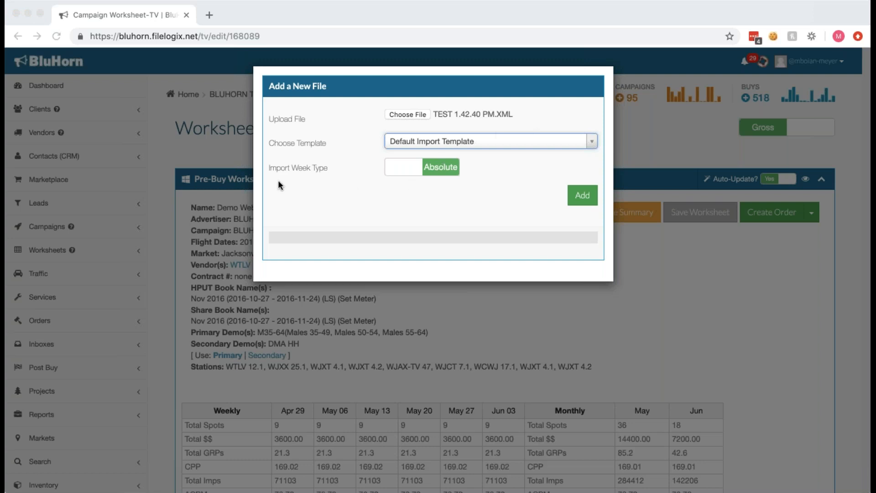
# Set the import week type to Relative and add the file to the worksheet.
pyautogui.moveTo(321, 168); pyautogui.dragTo(264, 168)
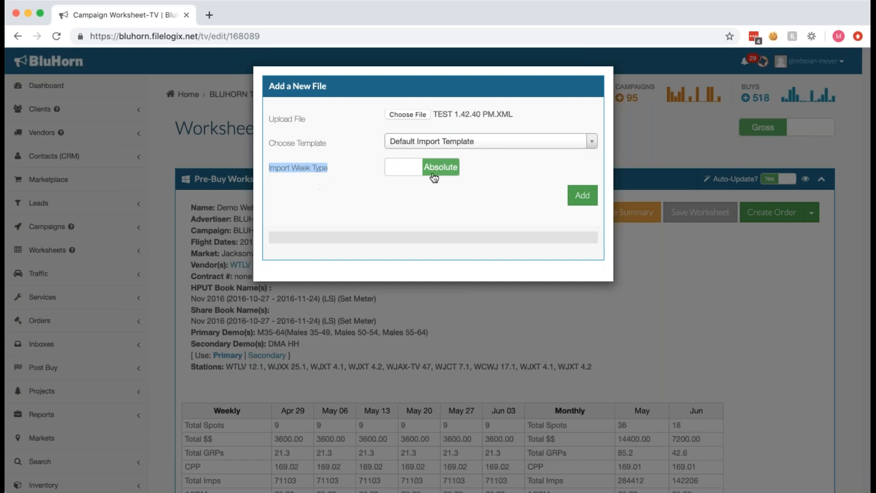
pyautogui.click(406, 194)
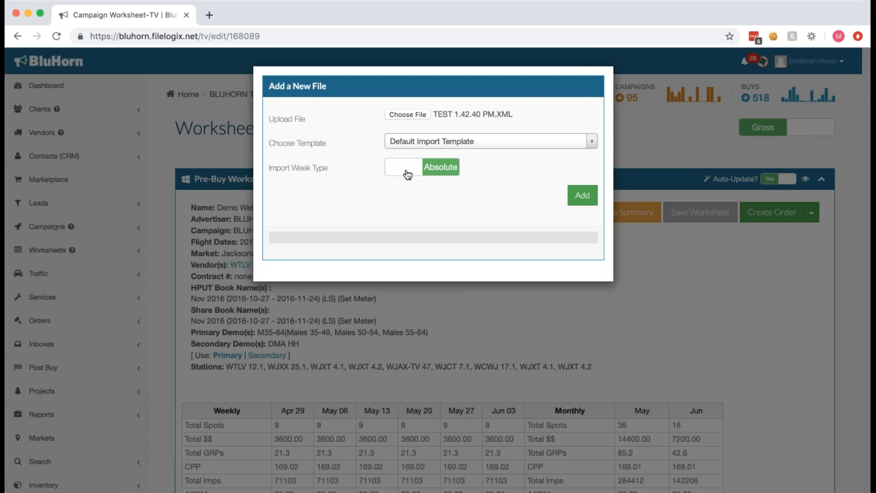
pyautogui.click(408, 175)
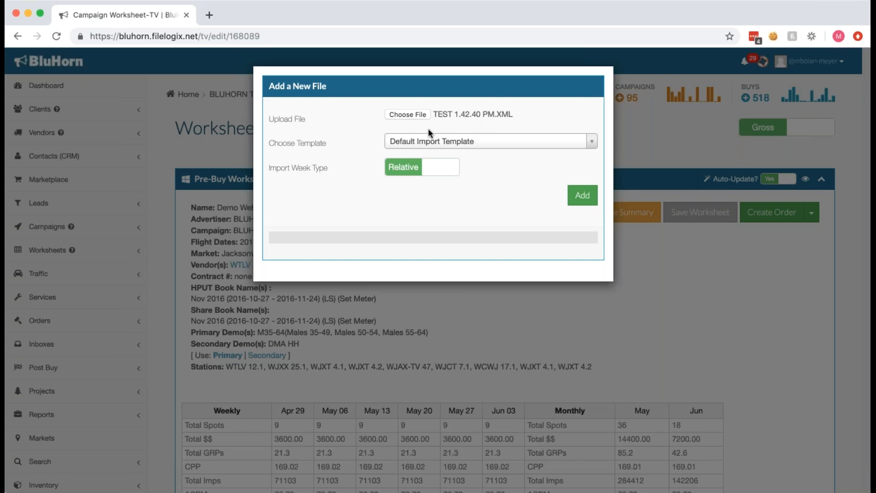
pyautogui.click(582, 195)
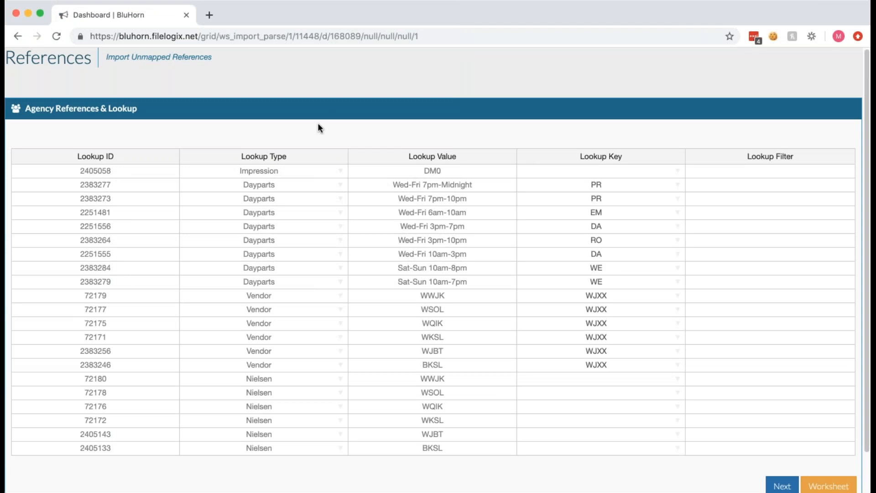
# Review the daypart codes for Wed-Fri 7pm-Midnight and choose PR as its lookup key.
pyautogui.click(793, 78)
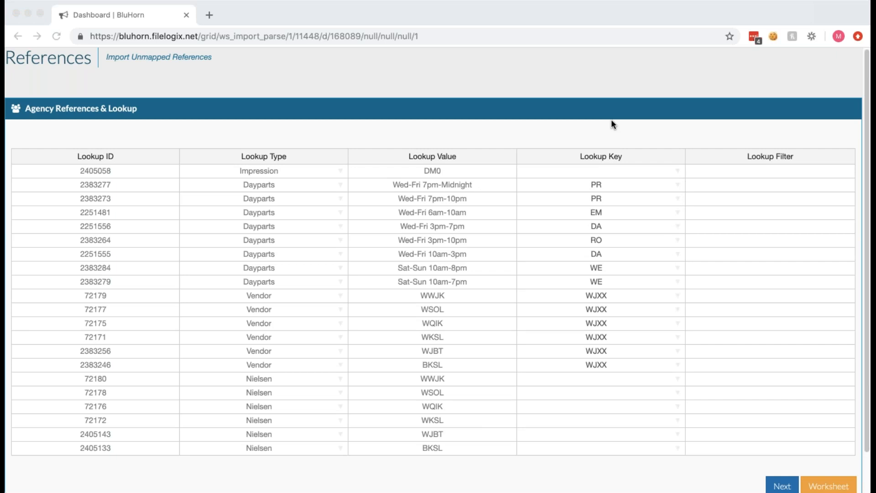
pyautogui.click(677, 185)
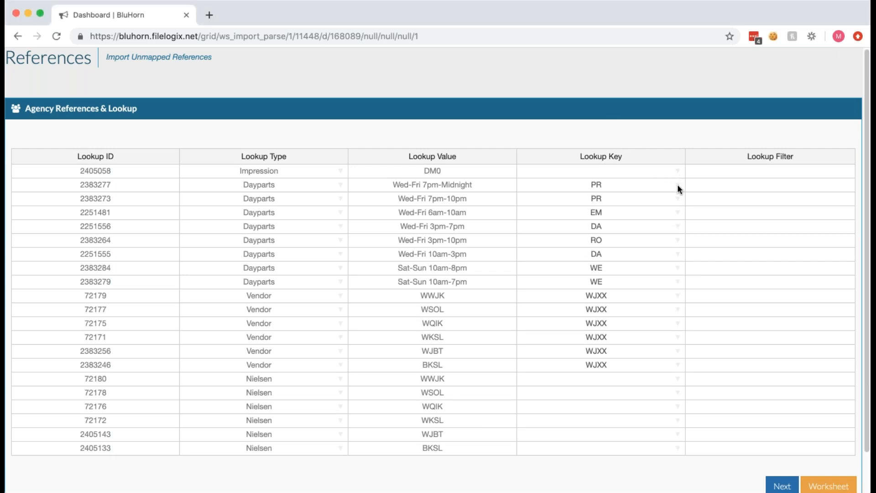
pyautogui.click(677, 184)
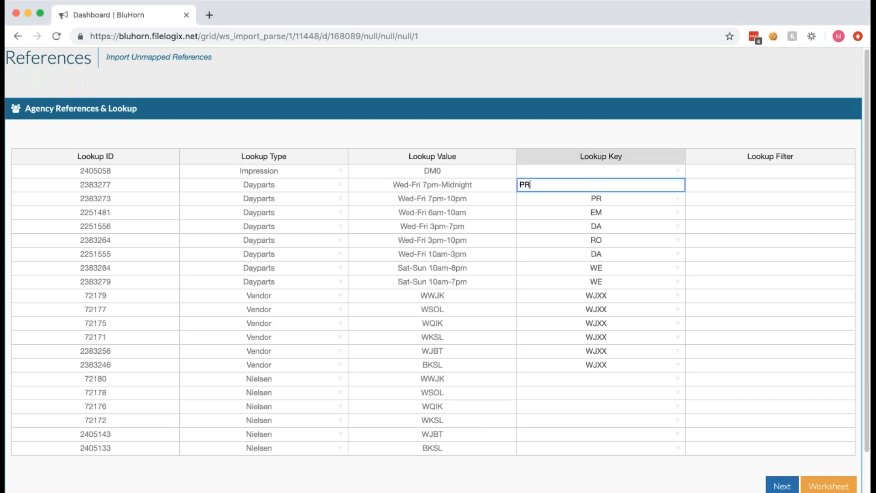
pyautogui.click(633, 137)
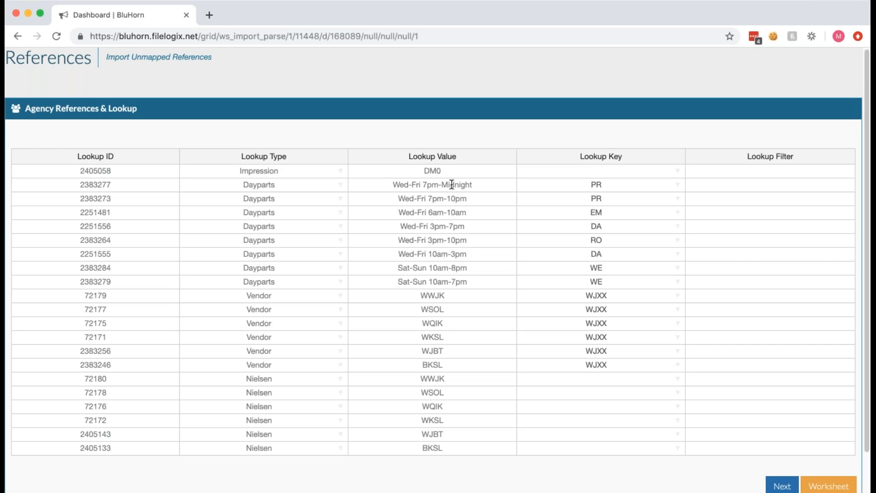
pyautogui.click(633, 185)
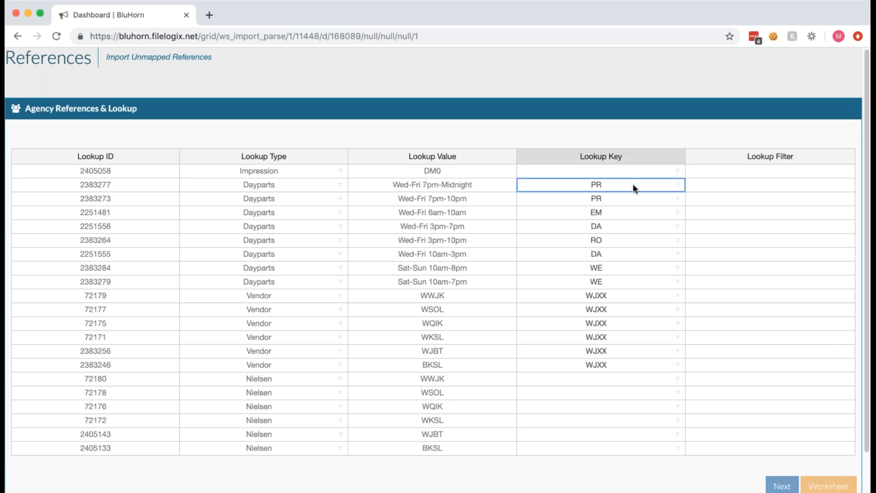
pyautogui.click(675, 185)
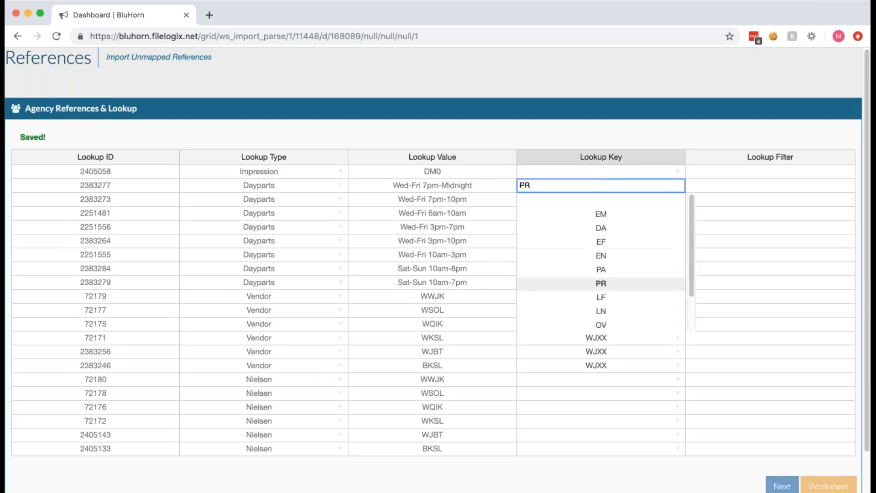
pyautogui.click(601, 284)
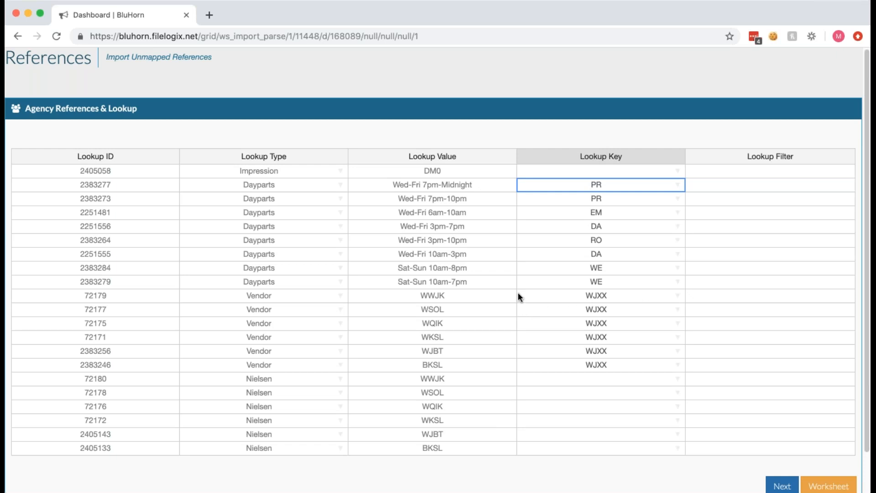
# Map the WWJK vendor reference to WJXT and the WSOL vendor reference to WTLV 12.
pyautogui.click(595, 296)
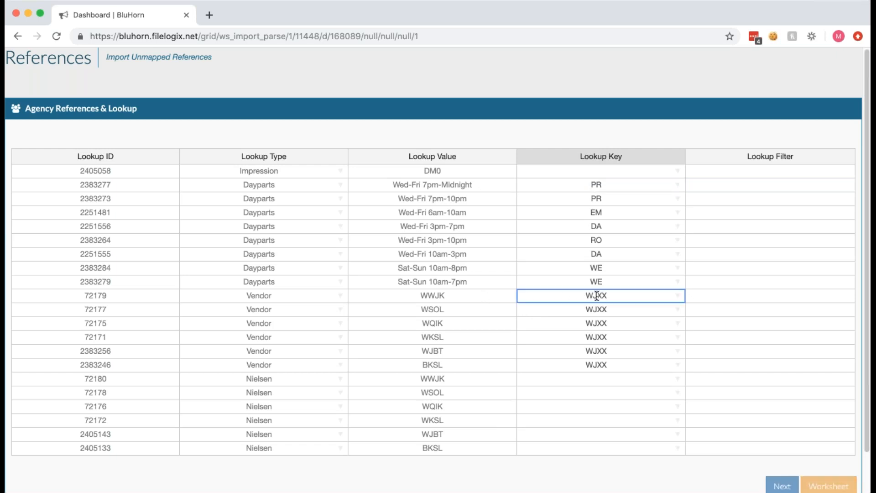
pyautogui.click(678, 296)
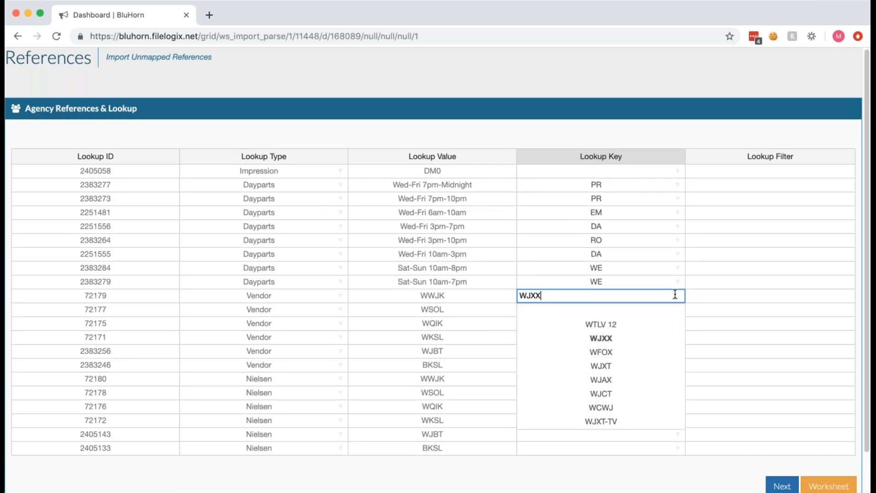
pyautogui.click(447, 365)
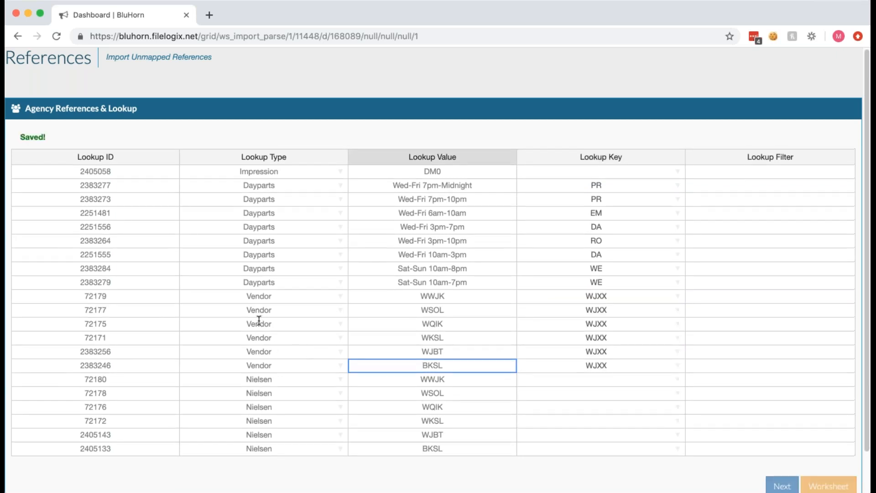
pyautogui.click(437, 310)
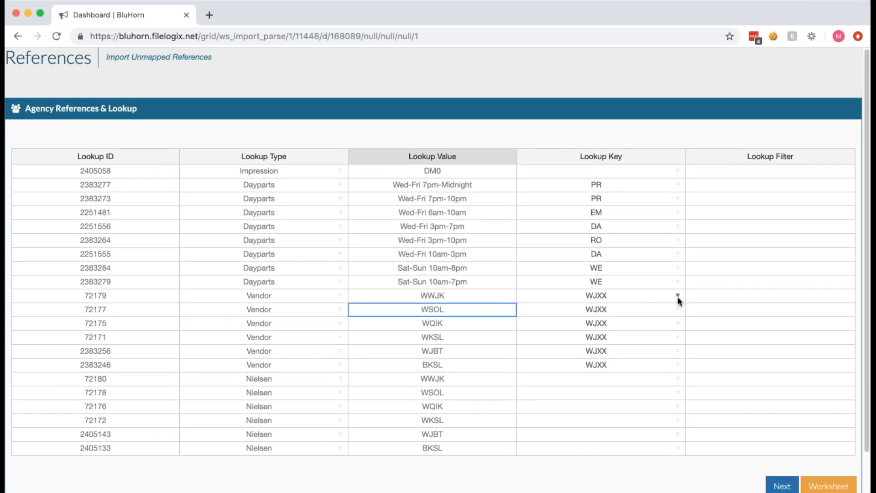
pyautogui.click(677, 297)
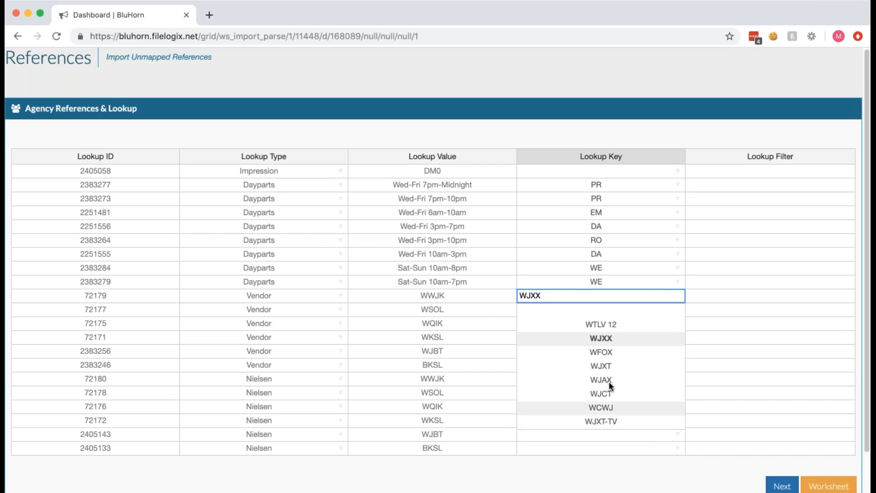
pyautogui.click(610, 365)
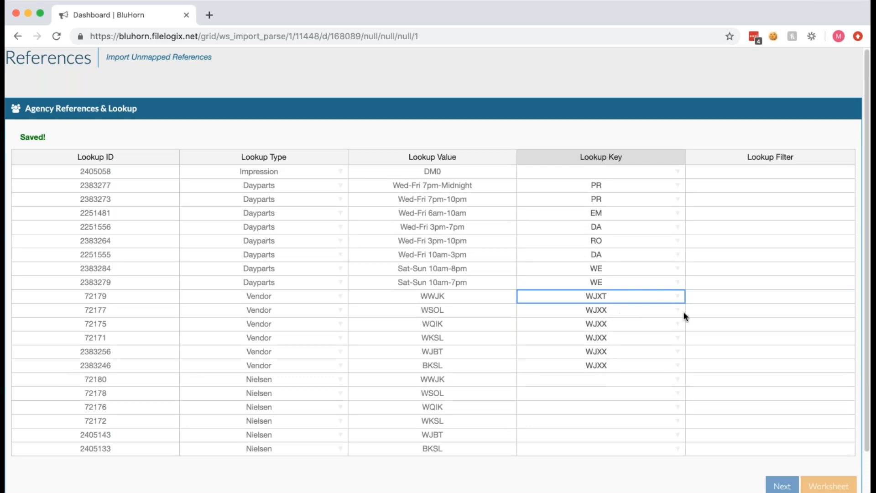
pyautogui.click(678, 309)
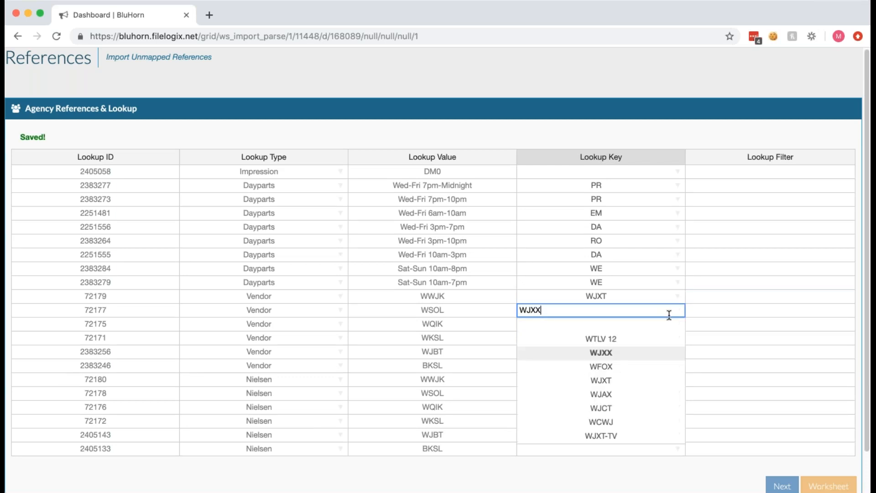
pyautogui.click(643, 342)
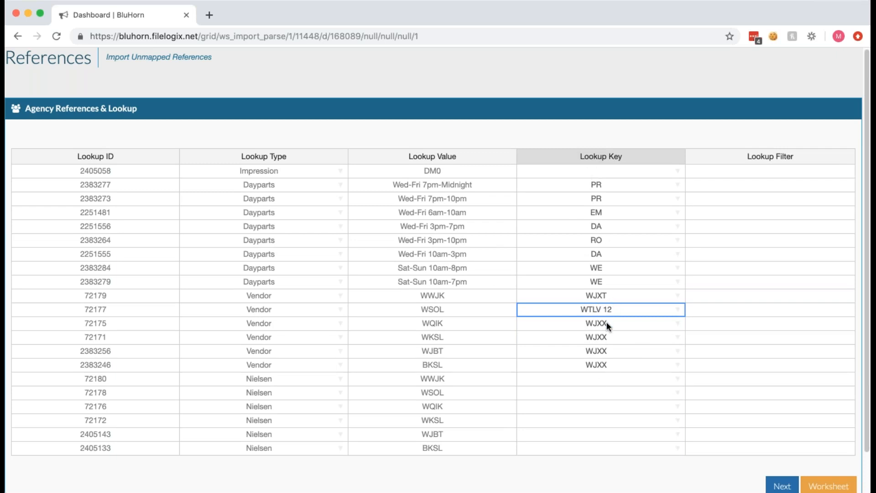
# Set the lookup key of the Nielsen reference WWJK to WJXT 4.1.
pyautogui.click(245, 381)
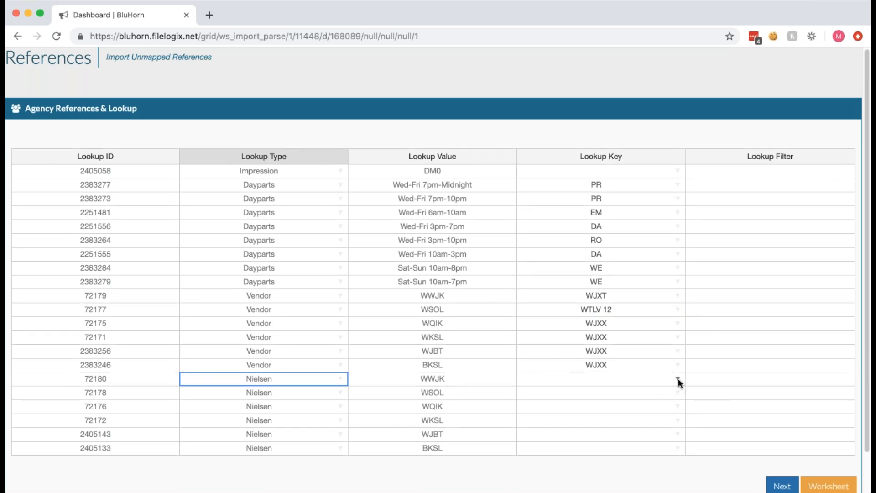
pyautogui.click(413, 295)
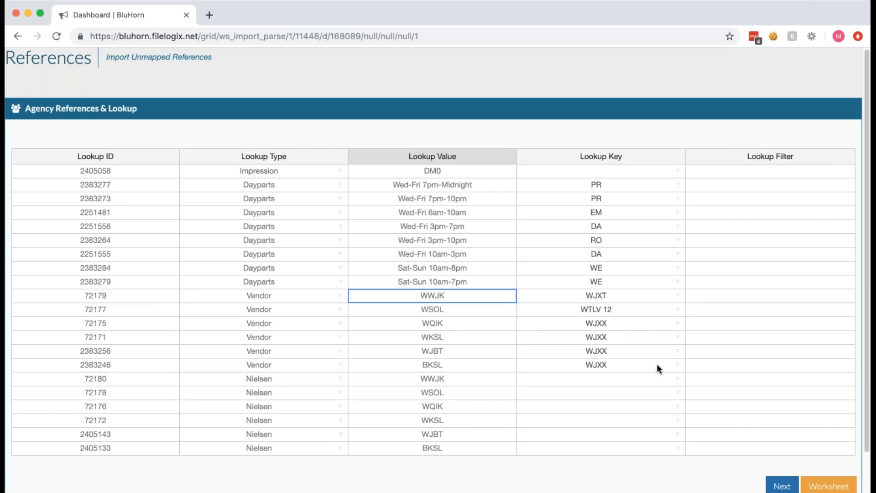
pyautogui.click(678, 379)
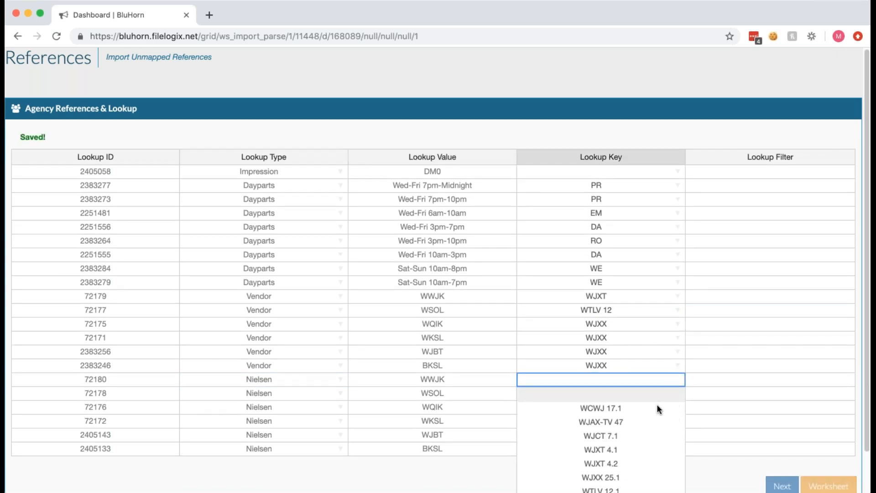
pyautogui.click(633, 451)
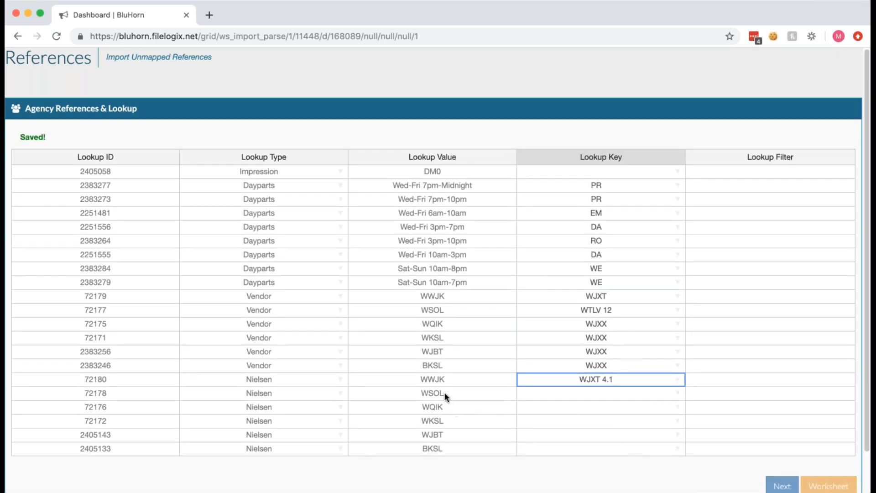
# Map the Nielsen references WSOL to WTLV 12.1 and WQIK to WJXX 25.1, and continue to the import lines.
pyautogui.click(679, 396)
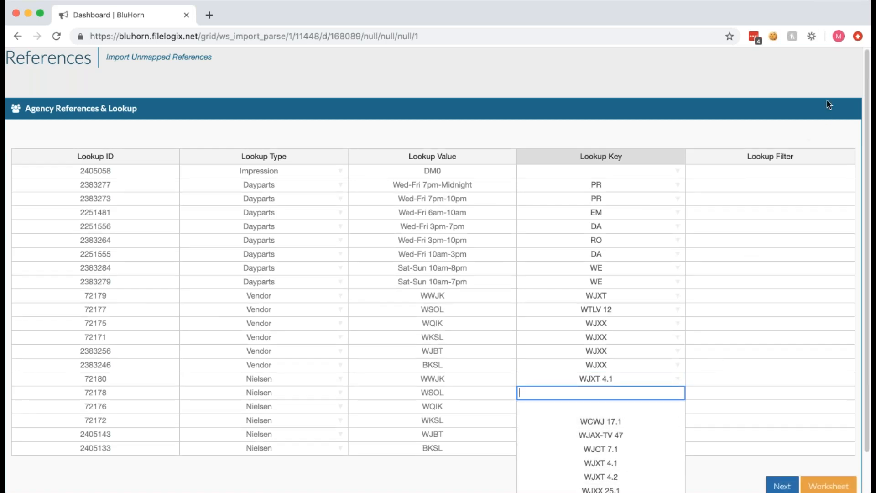
pyautogui.moveTo(867, 71); pyautogui.dragTo(863, 109)
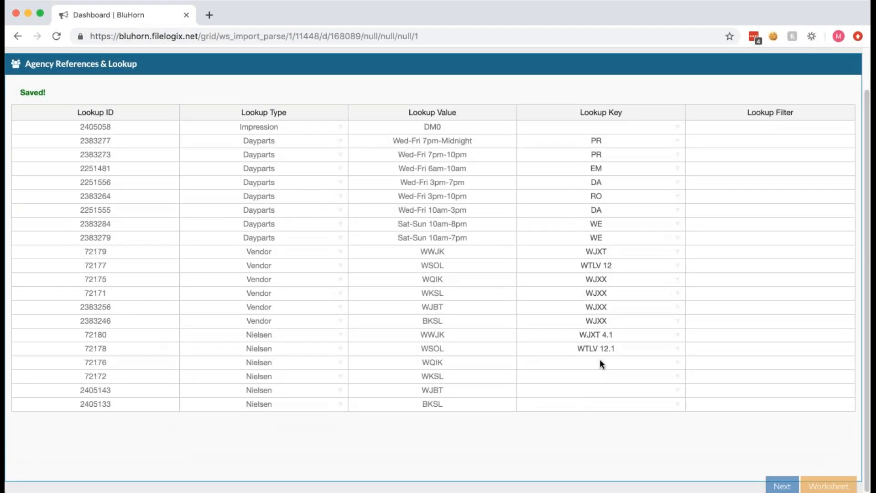
pyautogui.click(614, 360)
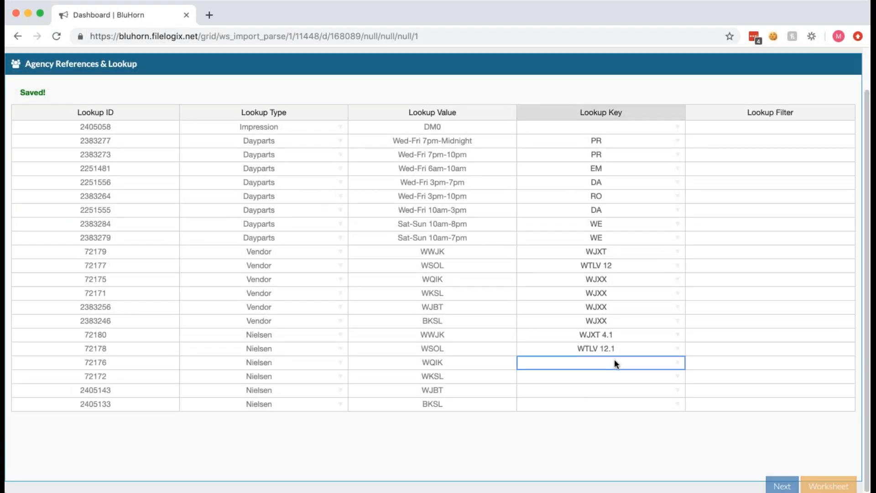
pyautogui.click(679, 362)
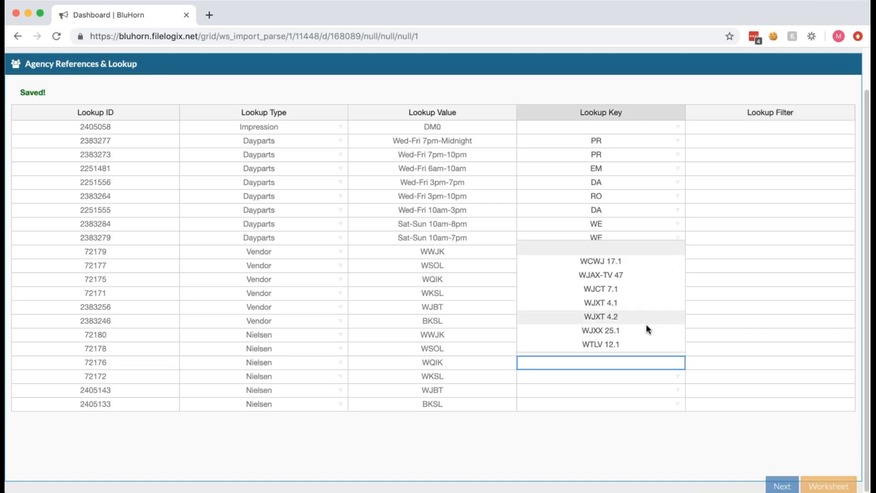
pyautogui.click(646, 329)
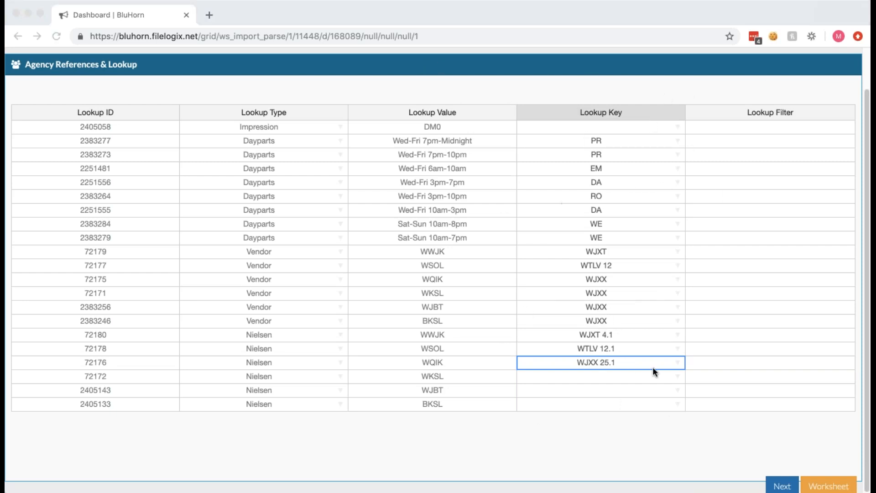
pyautogui.click(712, 464)
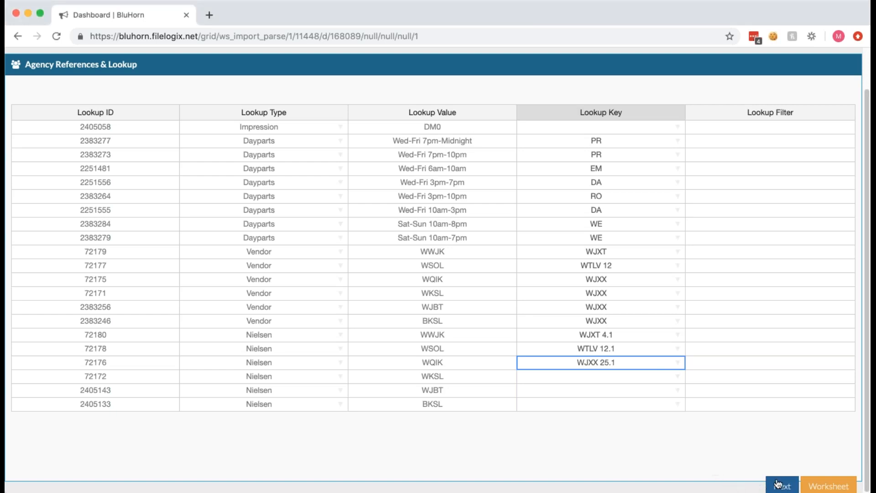
pyautogui.click(781, 487)
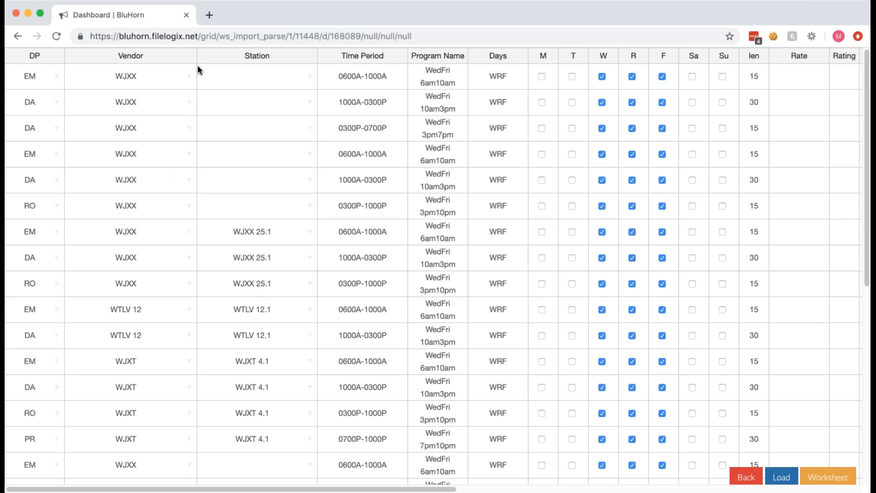
# Narrow the Vendor column and fill the station WJCT 7.1 into the first six import lines.
pyautogui.moveTo(196, 56); pyautogui.dragTo(142, 56)
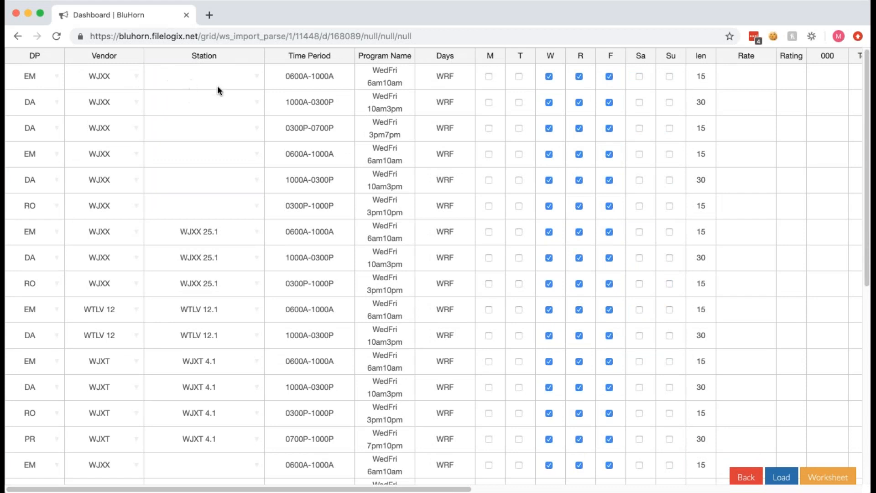
pyautogui.click(240, 82)
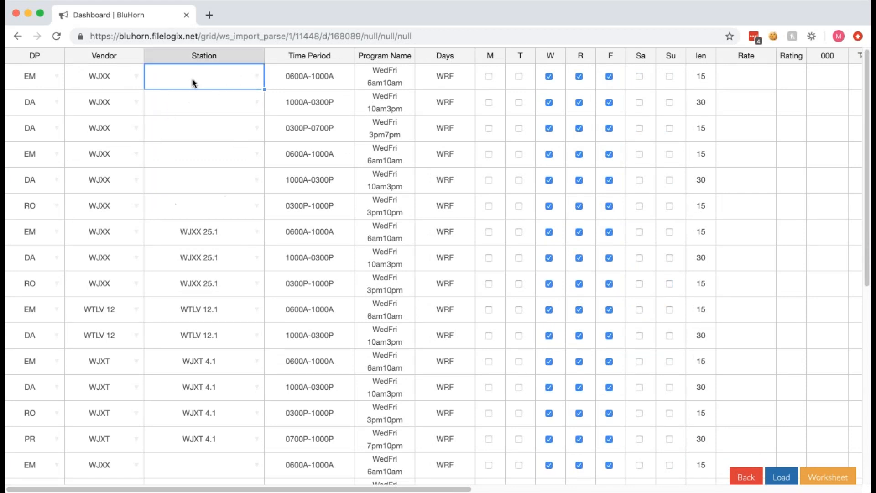
pyautogui.click(256, 77)
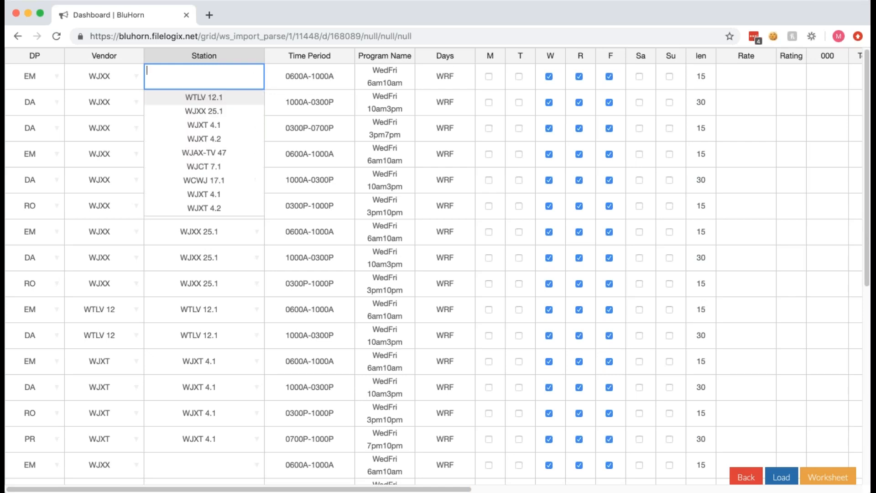
pyautogui.click(229, 167)
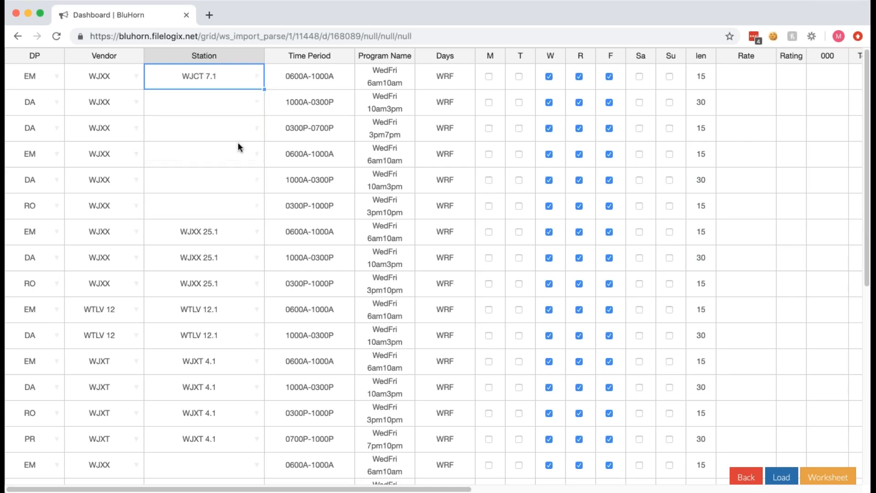
pyautogui.moveTo(264, 90); pyautogui.dragTo(254, 203)
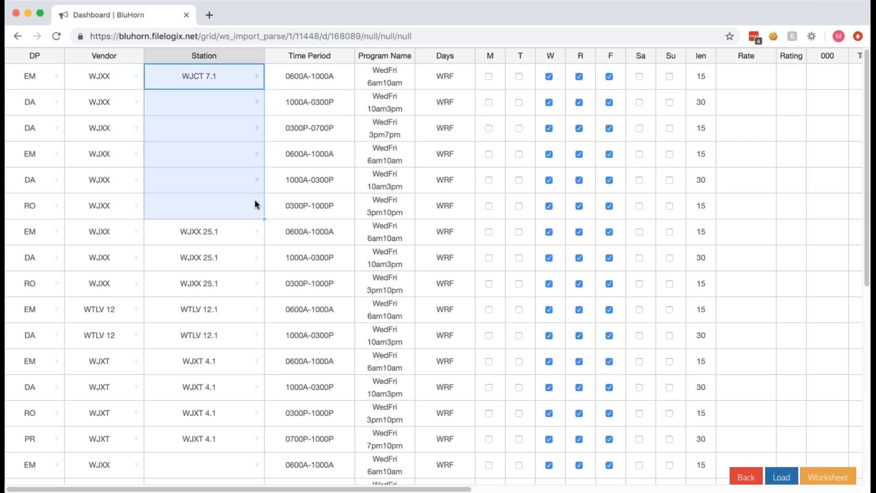
pyautogui.click(247, 87)
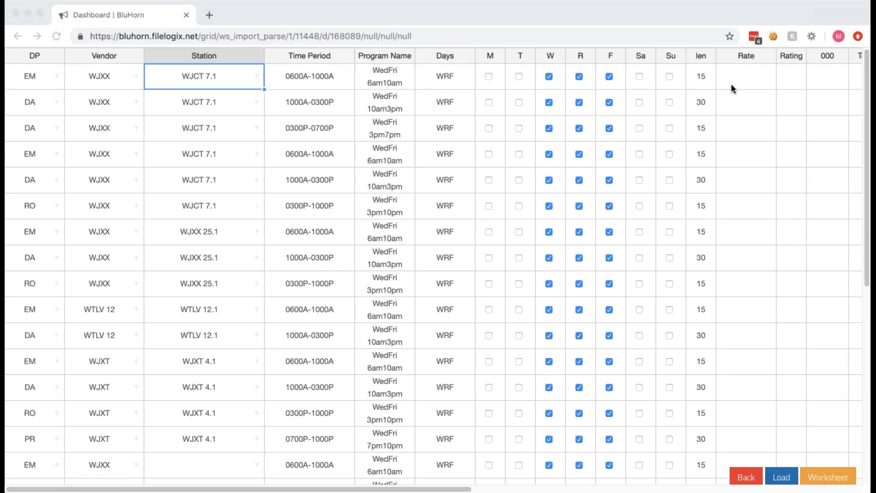
# Set the first line's Week 1 spots to 5, copying the value across through Week 4 and down Week 1 through the eighth line.
pyautogui.click(746, 82)
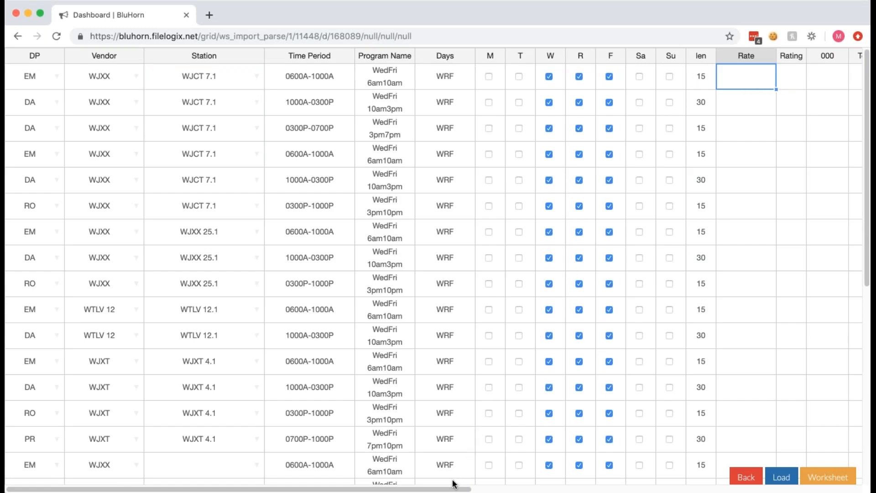
pyautogui.moveTo(457, 488); pyautogui.dragTo(665, 481)
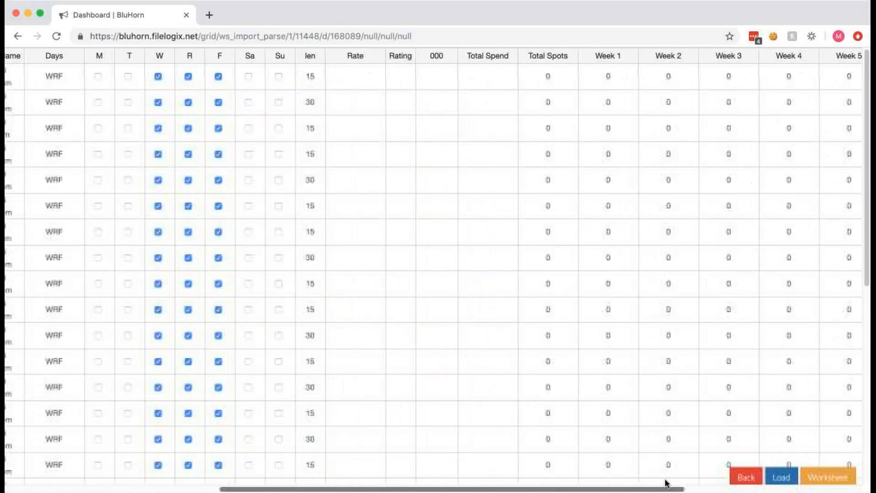
pyautogui.click(609, 84)
pyautogui.write('5')
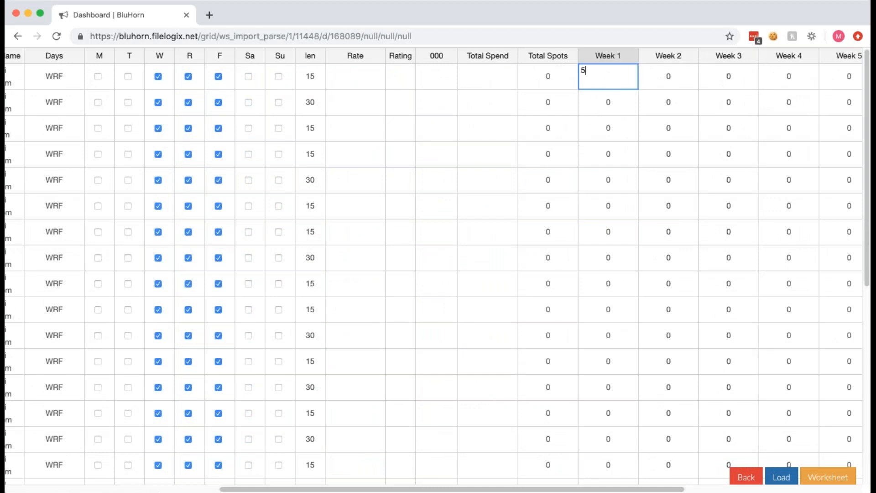
pyautogui.press('Tab')
pyautogui.click(629, 87)
pyautogui.moveTo(638, 89); pyautogui.dragTo(771, 79)
pyautogui.click(635, 86)
pyautogui.moveTo(638, 89); pyautogui.dragTo(638, 252)
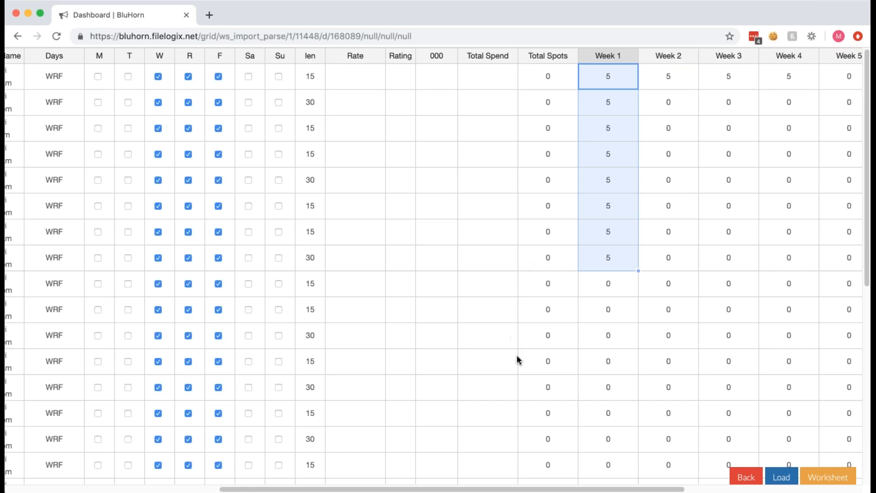
pyautogui.click(689, 372)
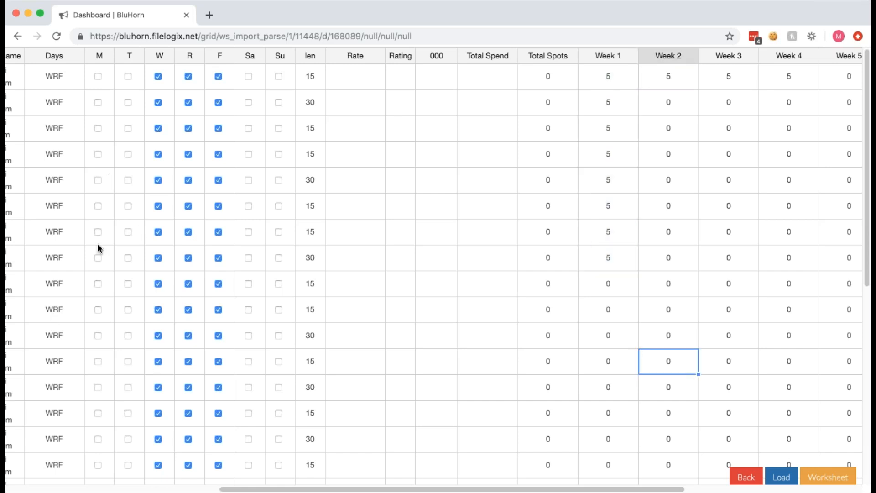
# Enable Monday as an airing day on the first five import lines.
pyautogui.click(101, 81)
pyautogui.click(100, 78)
pyautogui.moveTo(114, 89); pyautogui.dragTo(105, 182)
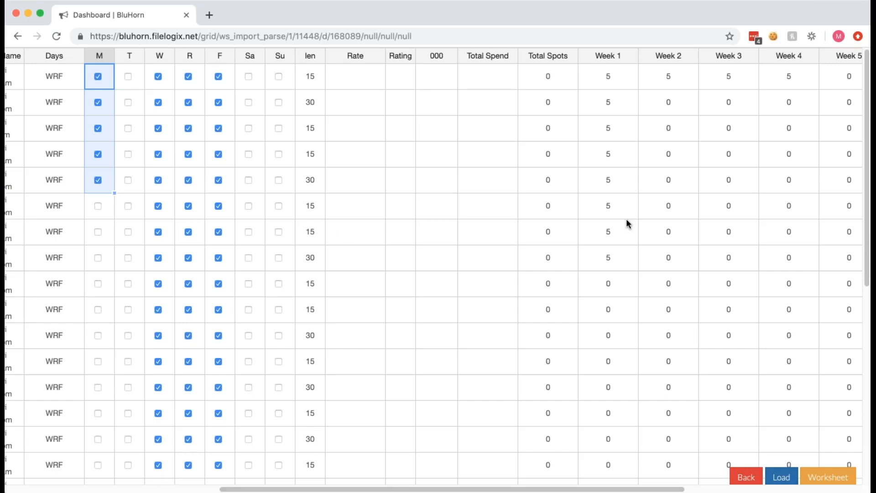
# Load the import lines into the worksheet with the Direct Load option and review the worksheet's line grid.
pyautogui.click(781, 477)
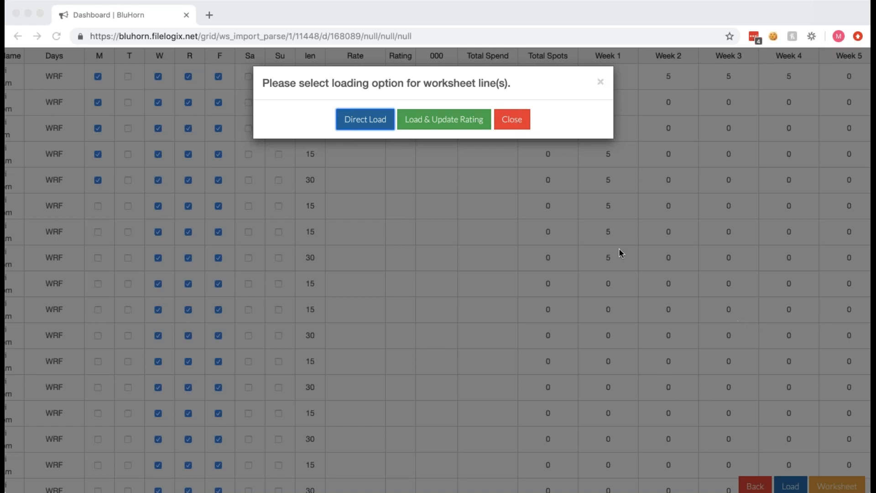
pyautogui.click(362, 120)
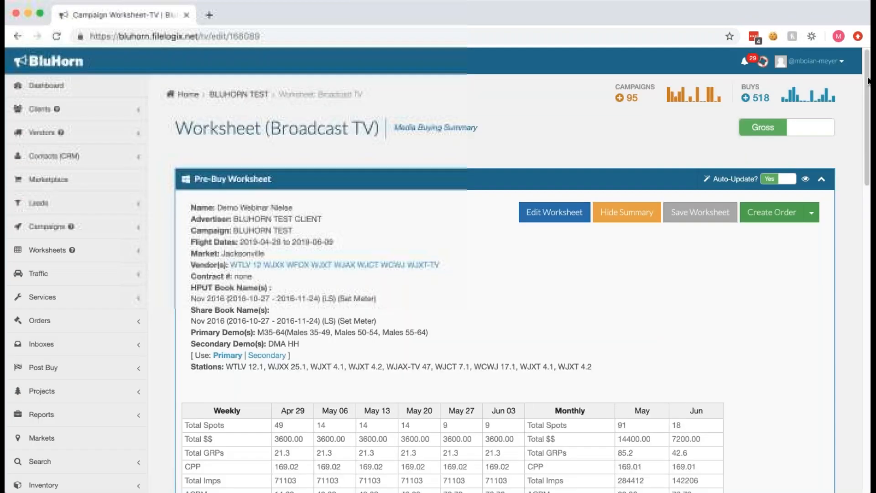
pyautogui.moveTo(867, 91); pyautogui.dragTo(868, 255)
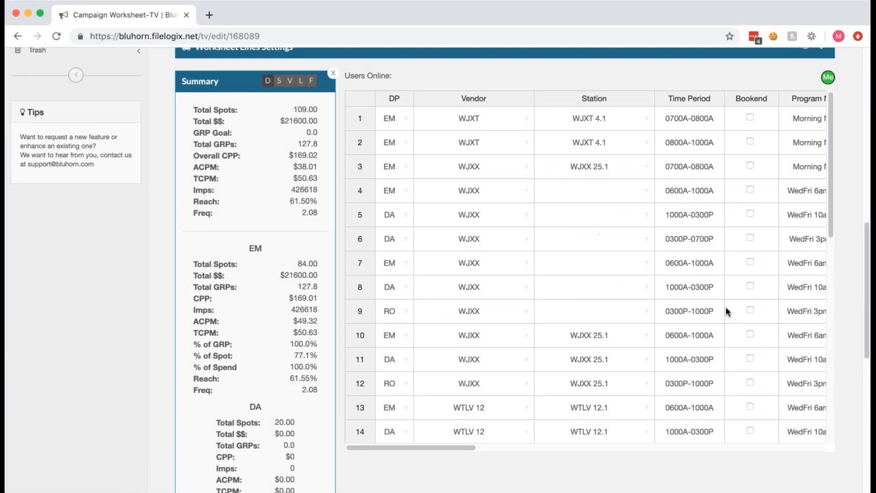
pyautogui.moveTo(828, 134); pyautogui.dragTo(831, 109)
pyautogui.moveTo(831, 149); pyautogui.dragTo(828, 110)
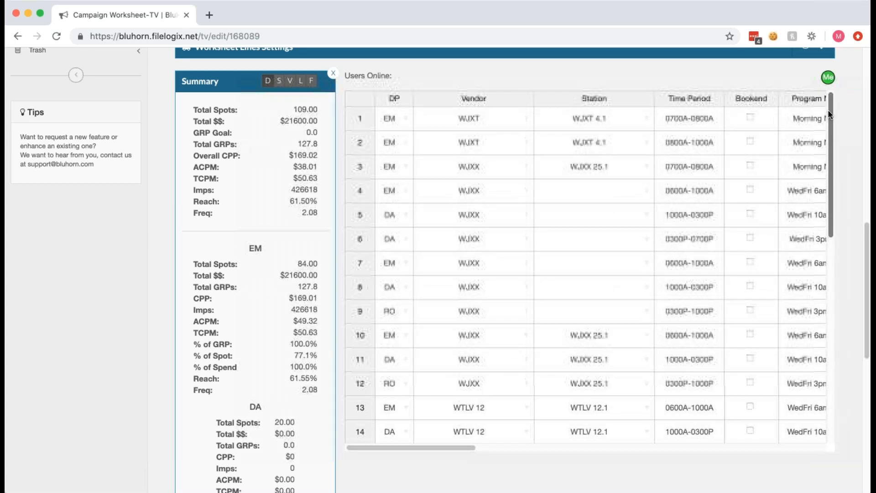
# Sort the worksheet lines by vendor ascending, with station descending as the second sort level.
pyautogui.click(476, 102)
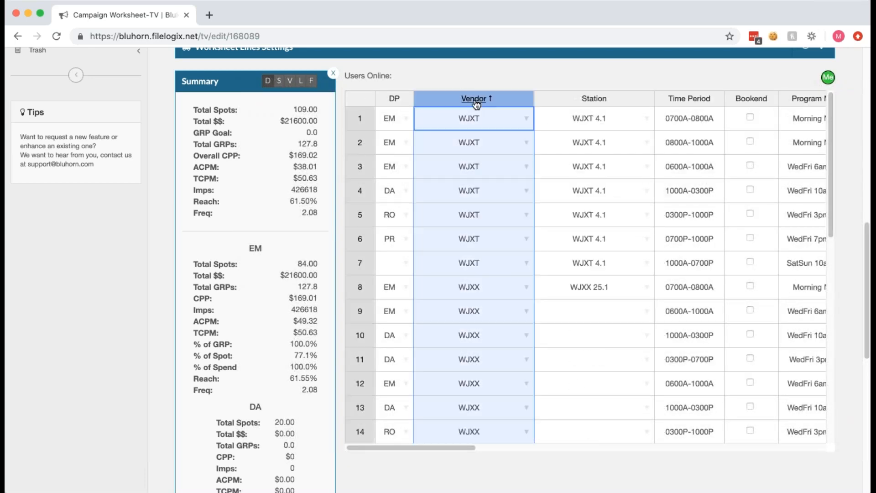
pyautogui.click(594, 100)
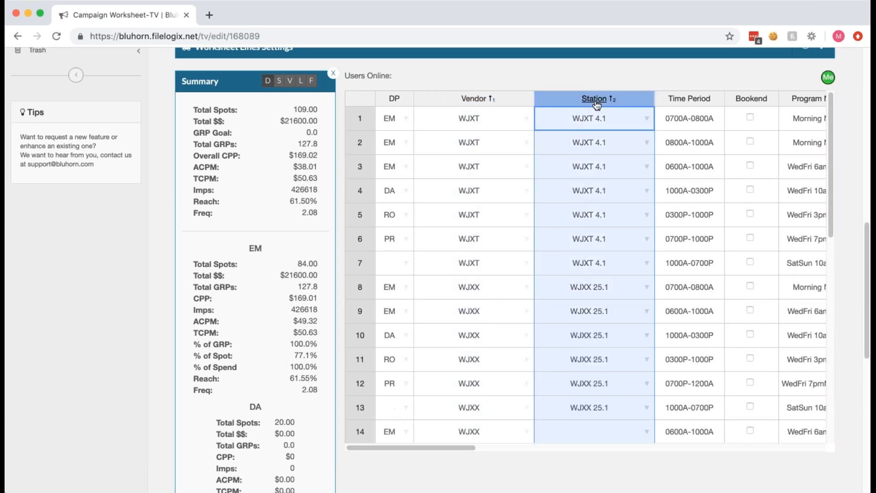
pyautogui.click(593, 101)
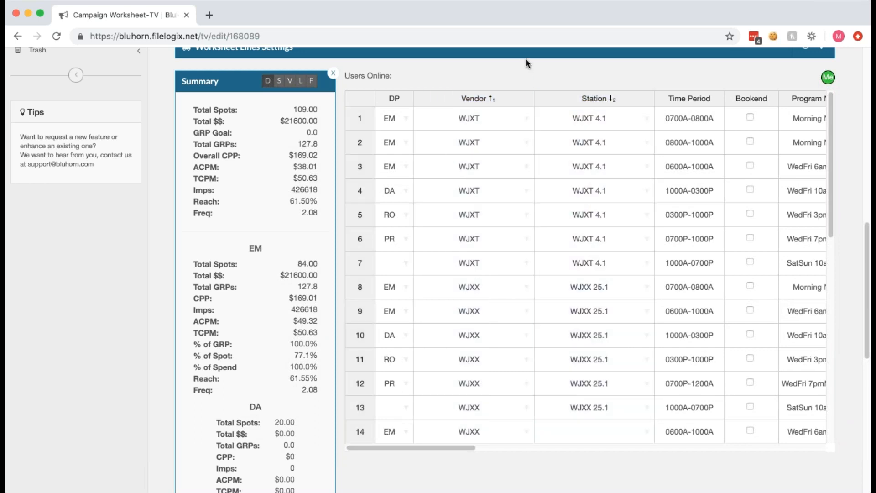
# Look through the worksheet's available order actions without choosing one.
pyautogui.moveTo(867, 265); pyautogui.dragTo(867, 83)
pyautogui.click(811, 179)
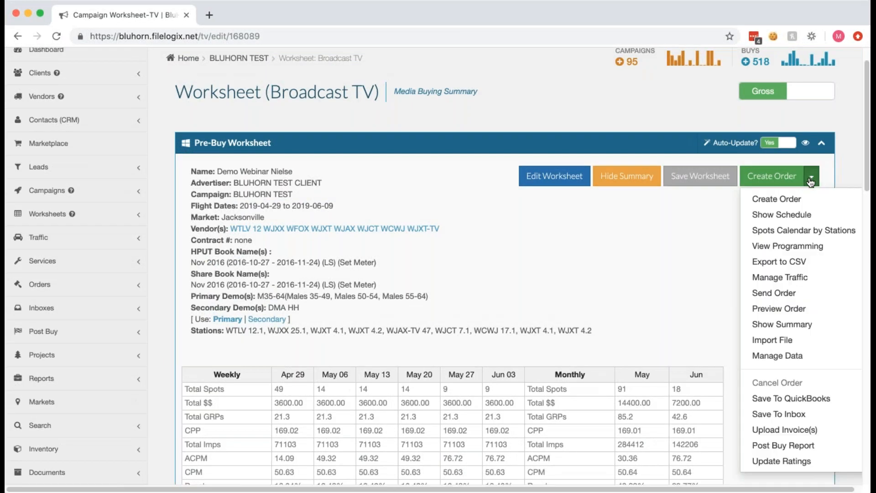
pyautogui.click(656, 275)
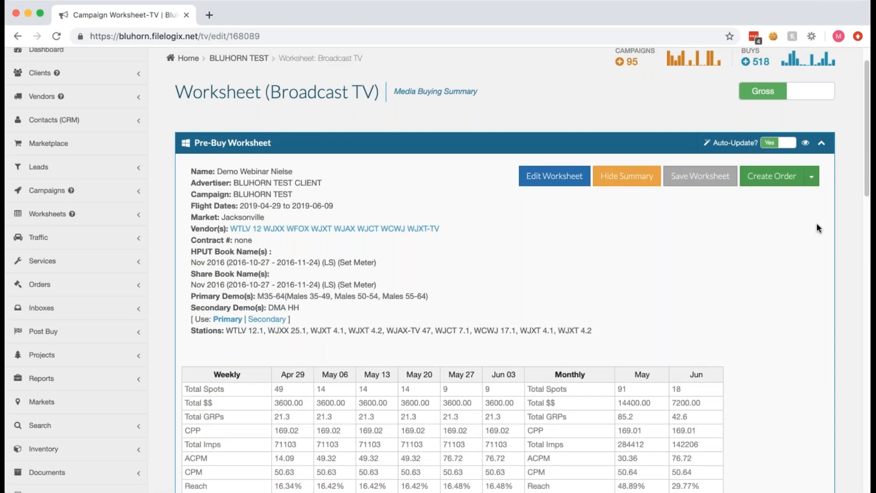
# Open a new support request from the worksheet and view its description and file upload areas.
pyautogui.scroll(2, 662, 174)
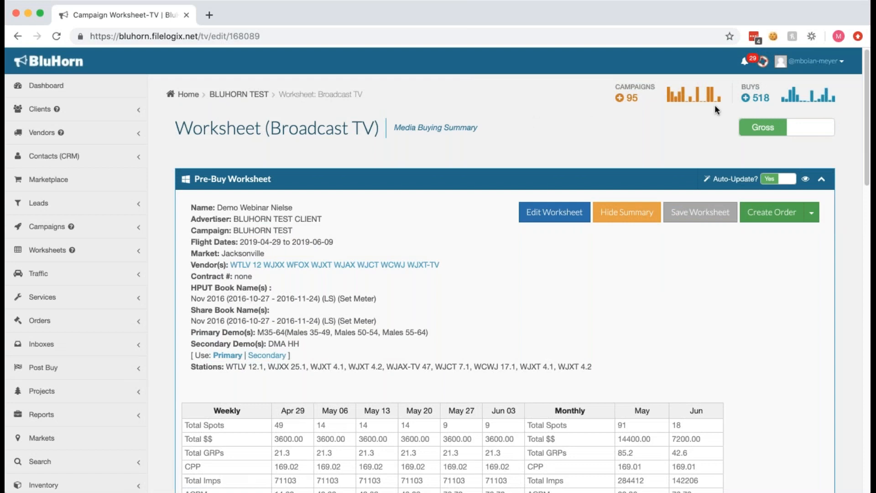
pyautogui.click(764, 63)
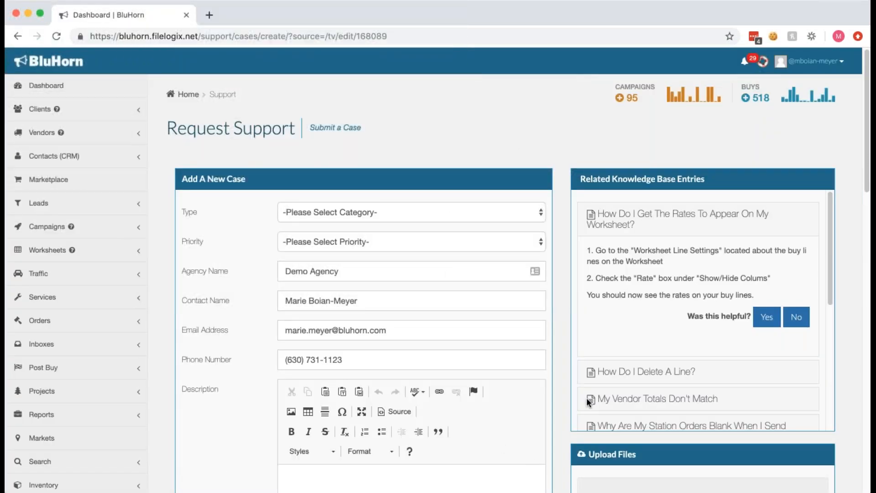
pyautogui.moveTo(867, 183); pyautogui.dragTo(867, 289)
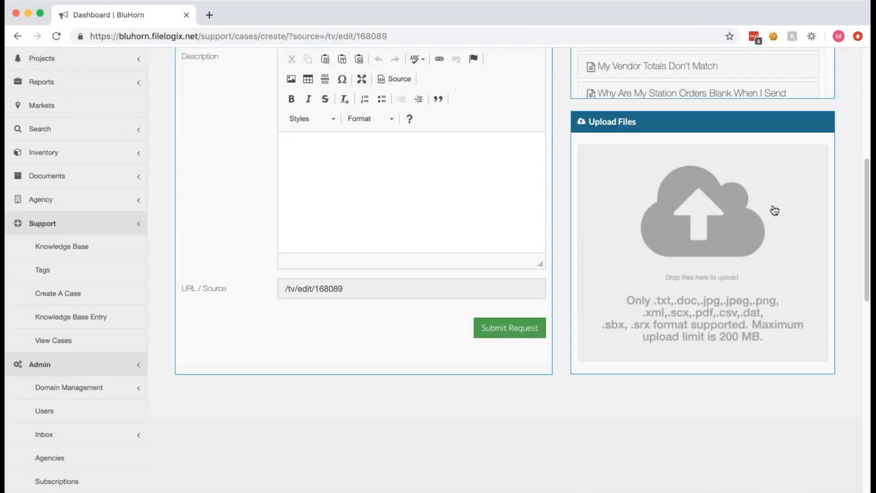